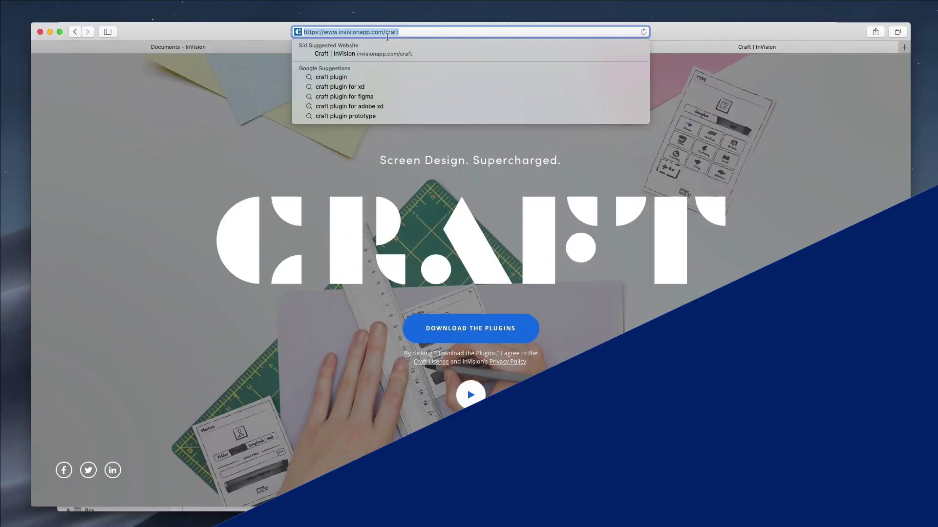
Dismiss the address suggestions and scroll Sketch to show the six synced artboards, My home to Portfolio.
left_click(777, 139)
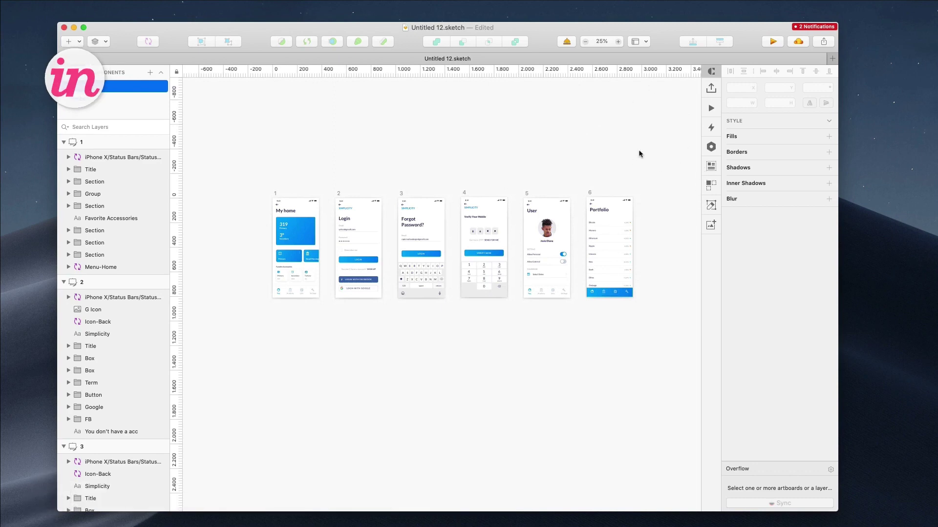
scroll(600, 171, "up", 1)
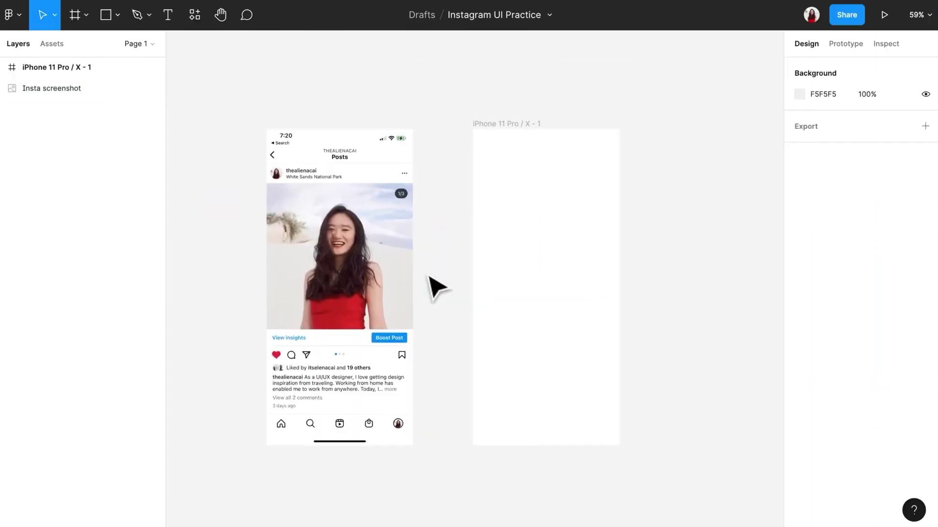
Rename the empty iPhone frame to 'Wireframe'.
left_click(494, 125)
double_click(472, 125)
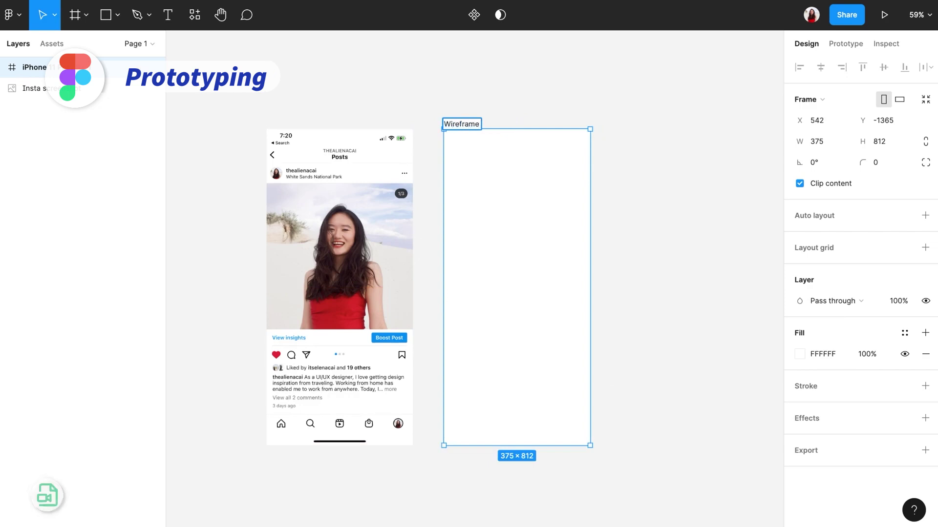
type("Wireframe")
key("Return")
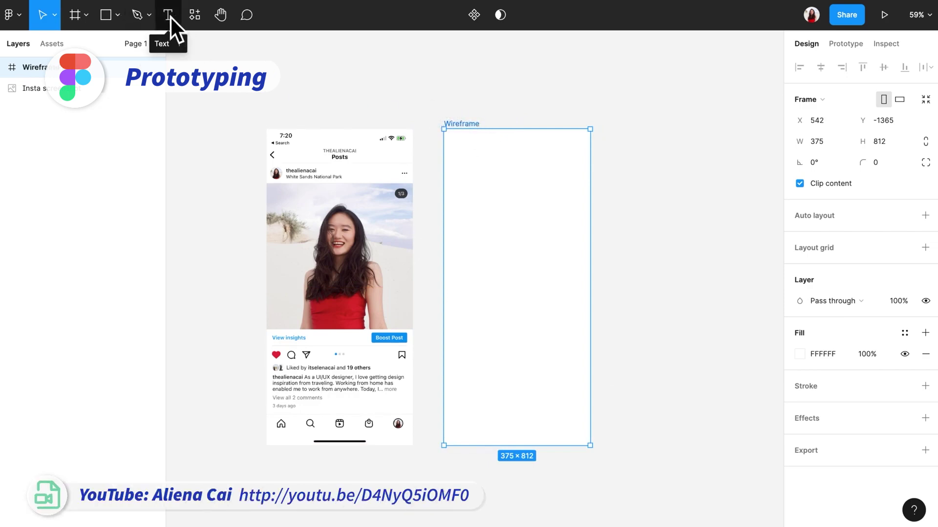
Draw a small placeholder rectangle at the Wireframe frame's top-left and adjust its width.
left_click(110, 19)
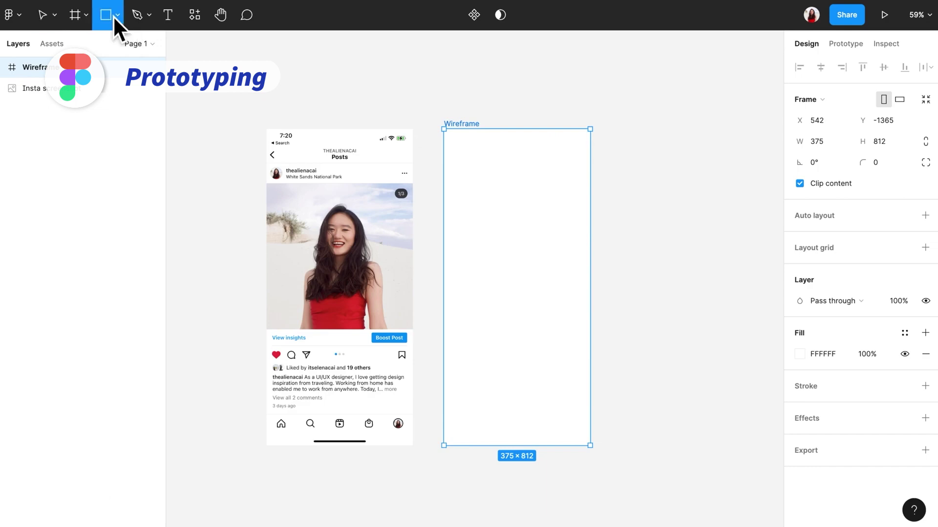
left_click_drag(444, 181, 592, 331)
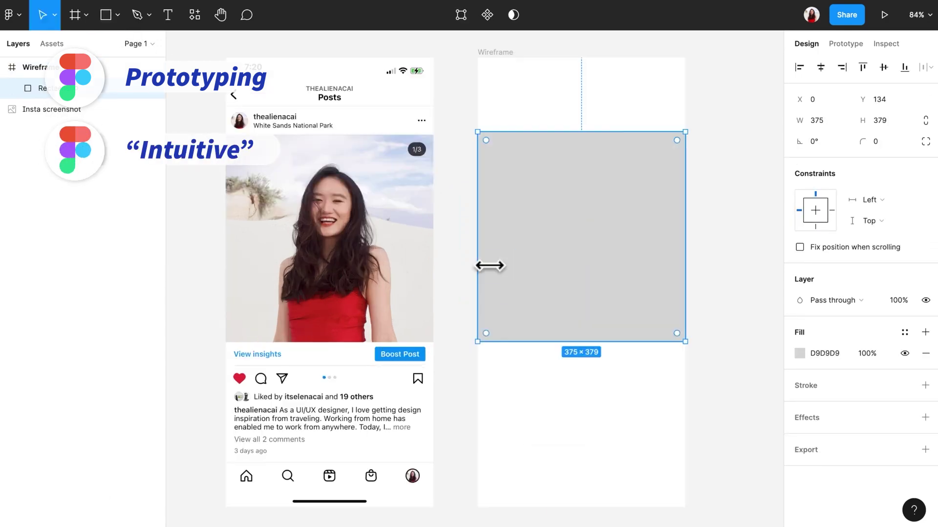
mouse_move(488, 266)
left_mouse_down()
mouse_move(502, 266)
mouse_move(490, 265)
left_mouse_up()
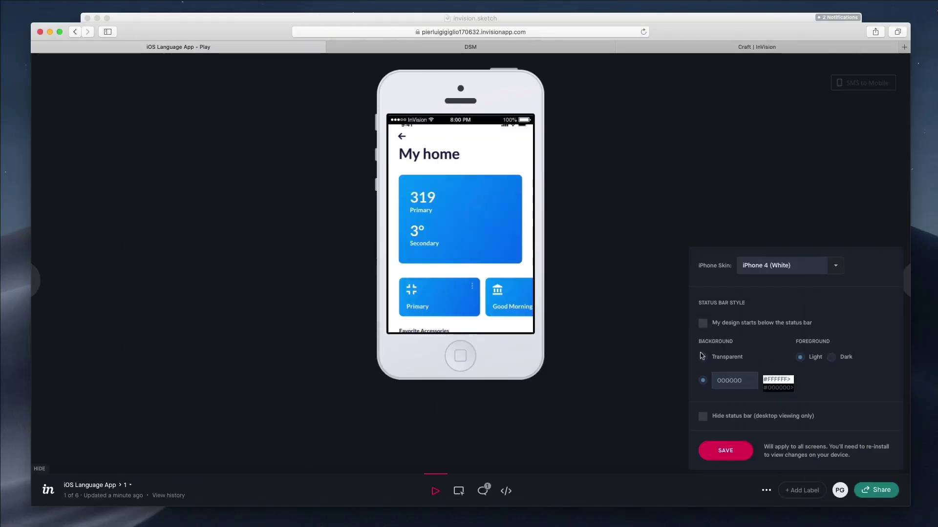
Start the design below a transparent status bar with dark foreground, and widen the Figma rectangle to 375.
left_click(702, 357)
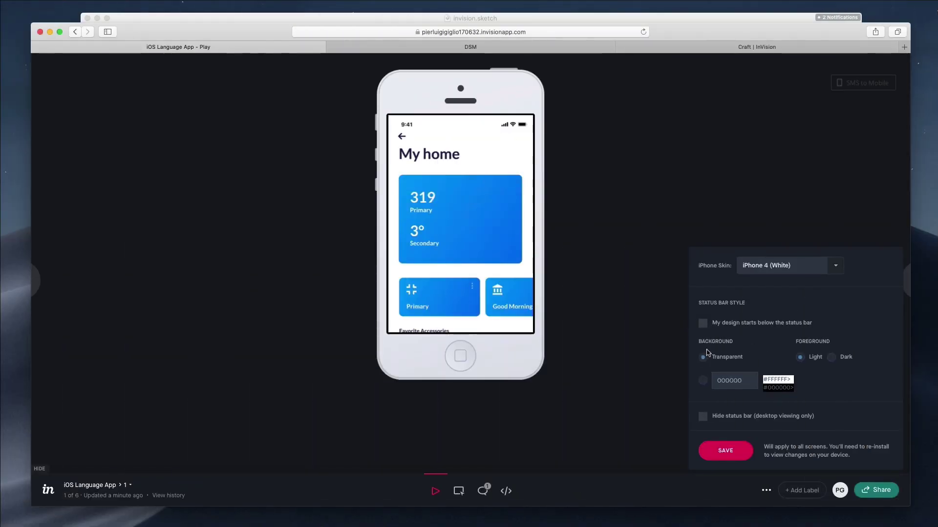
left_click(703, 380)
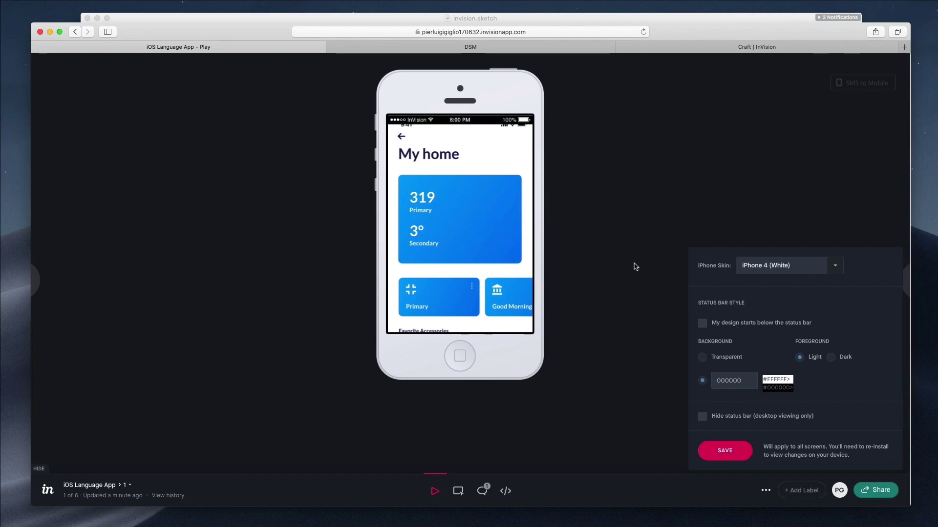
left_click(709, 361)
left_click(701, 324)
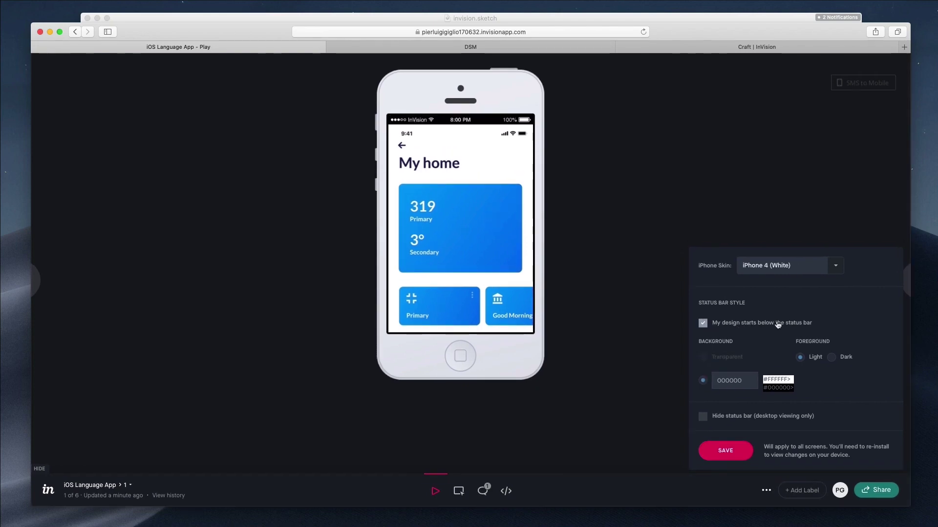
left_click(832, 358)
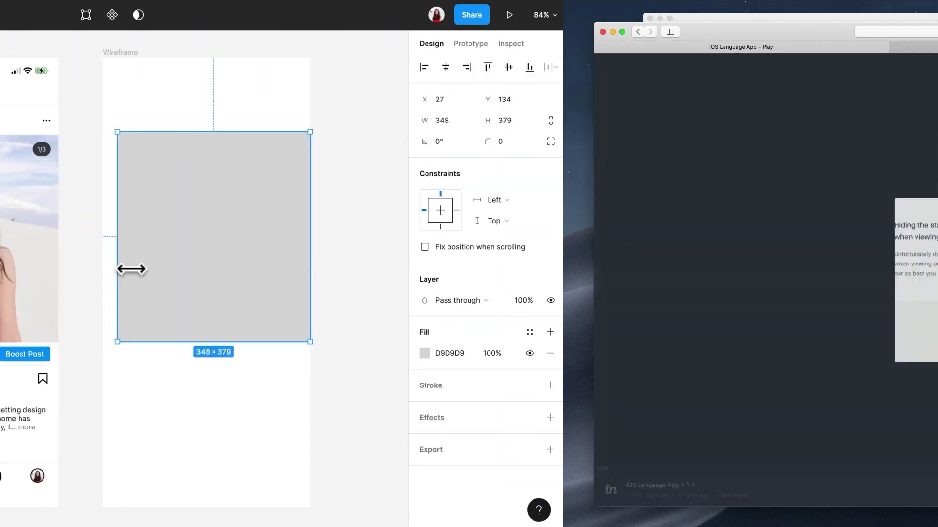
left_click_drag(131, 269, 117, 268)
left_click(367, 266)
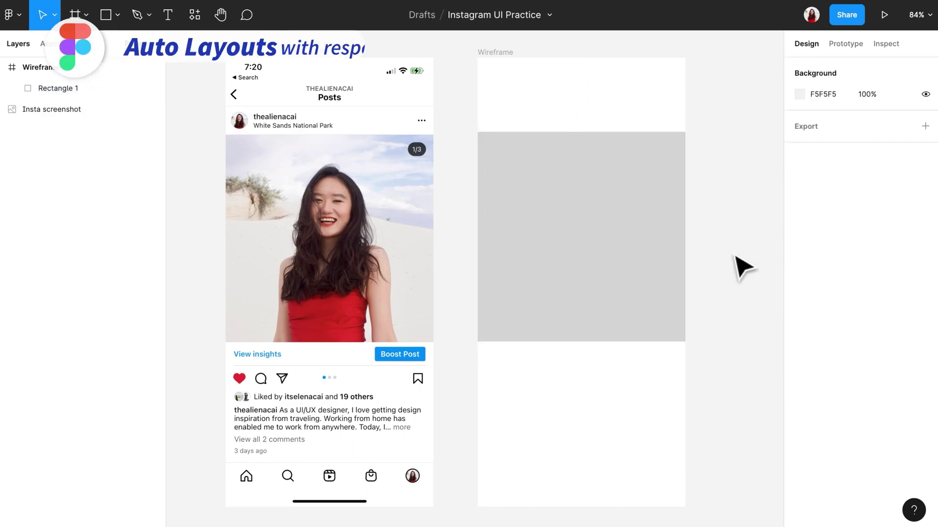
Draw a bottom bar, a thin divider line under the image area and a short bar above it.
left_click(111, 19)
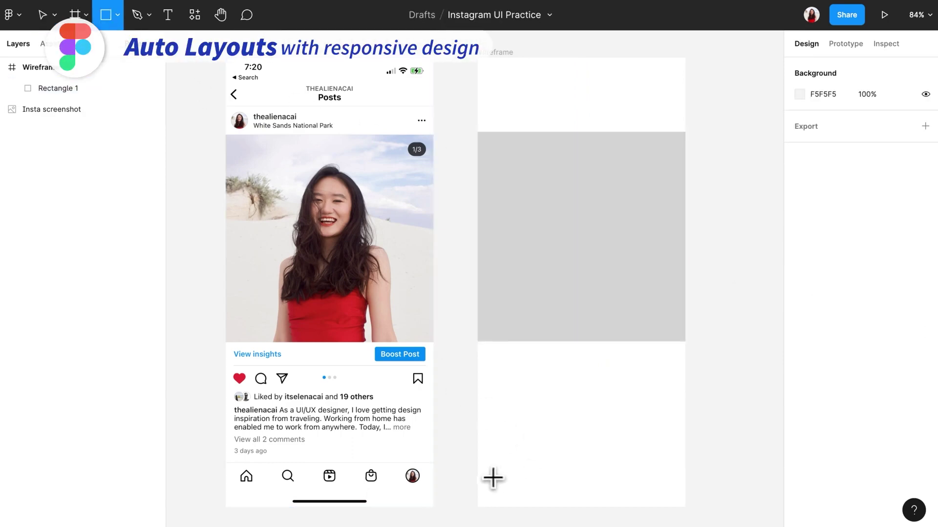
left_click_drag(478, 462, 684, 508)
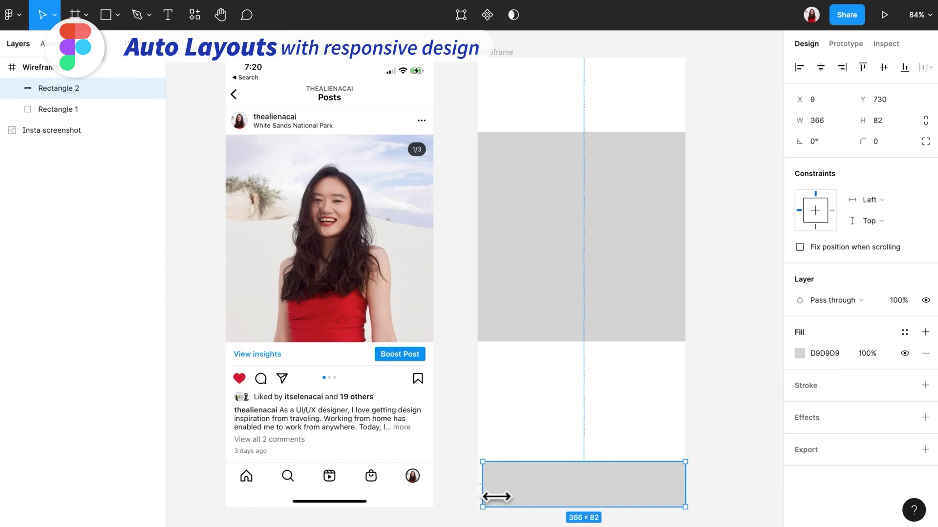
left_click(559, 432)
key("r")
left_click_drag(486, 363, 679, 365)
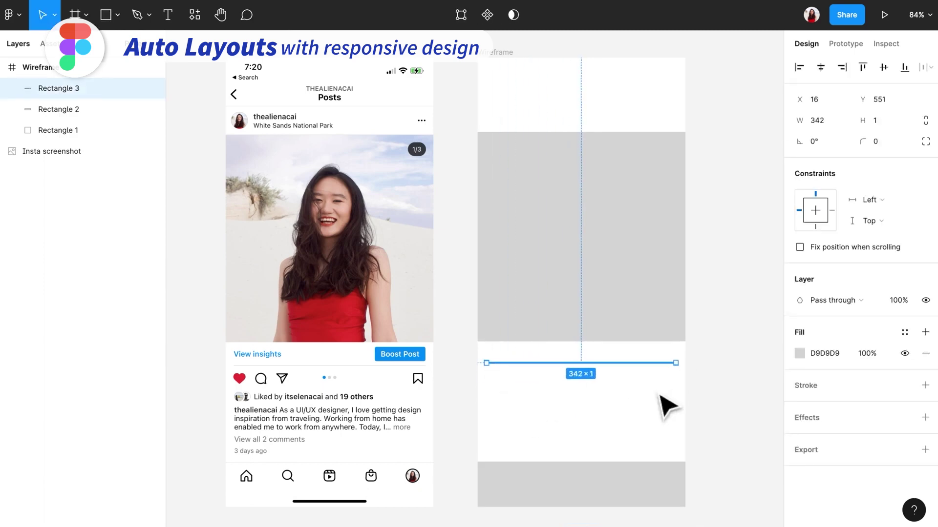
key("r")
left_click_drag(625, 348, 681, 363)
Draw a small square below the divider's left end and paste a copy beside it.
key("r")
left_click_drag(486, 364, 499, 382)
left_click(535, 395)
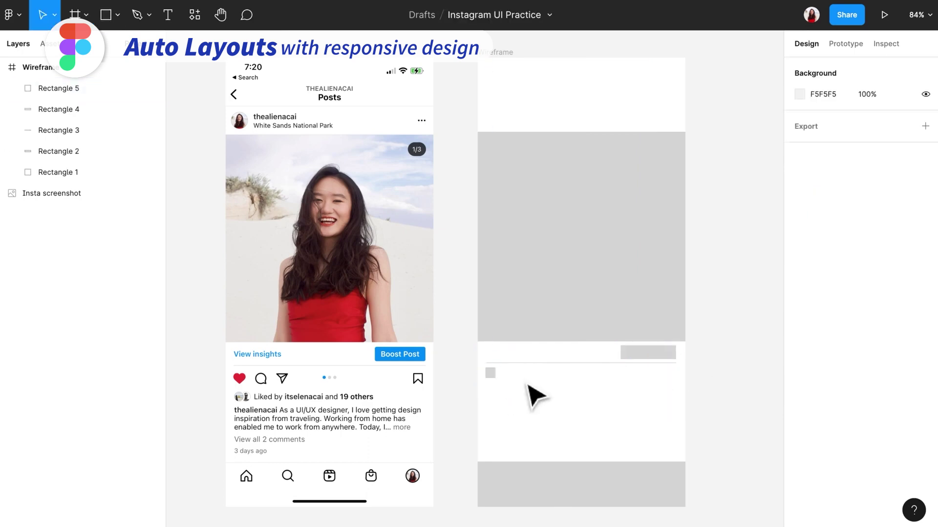
left_click(489, 373)
right_click(494, 383)
left_click(546, 166)
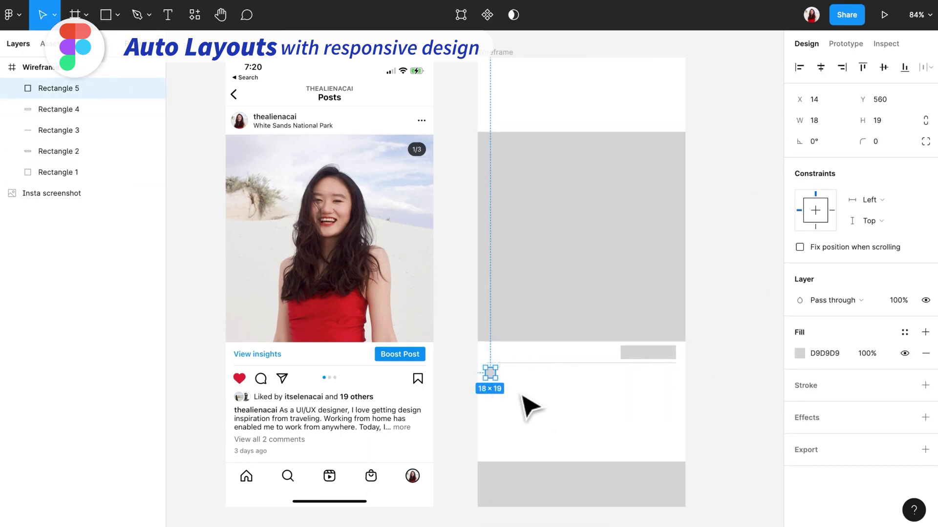
right_click(511, 379)
left_click(552, 166)
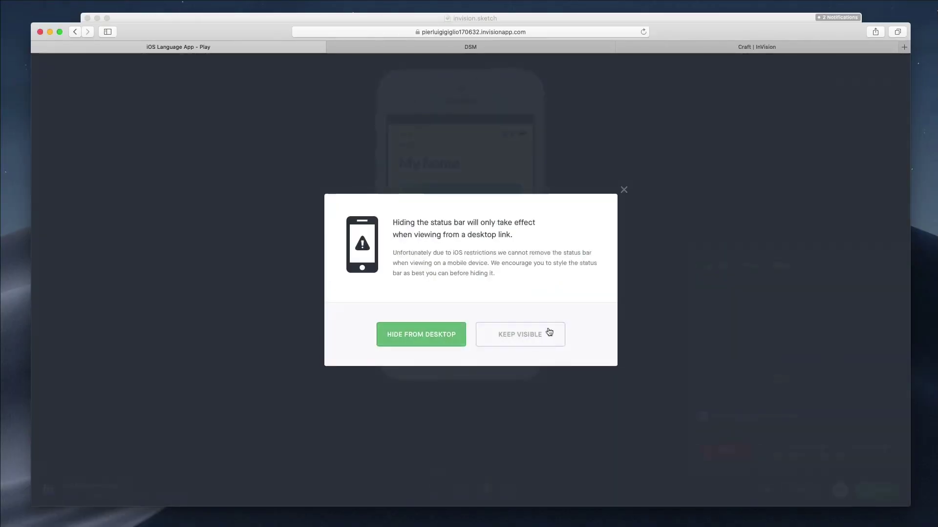
Keep the status bar visible, show the screen labels, and darken the rectangle fill to B8B0B0.
left_click(549, 333)
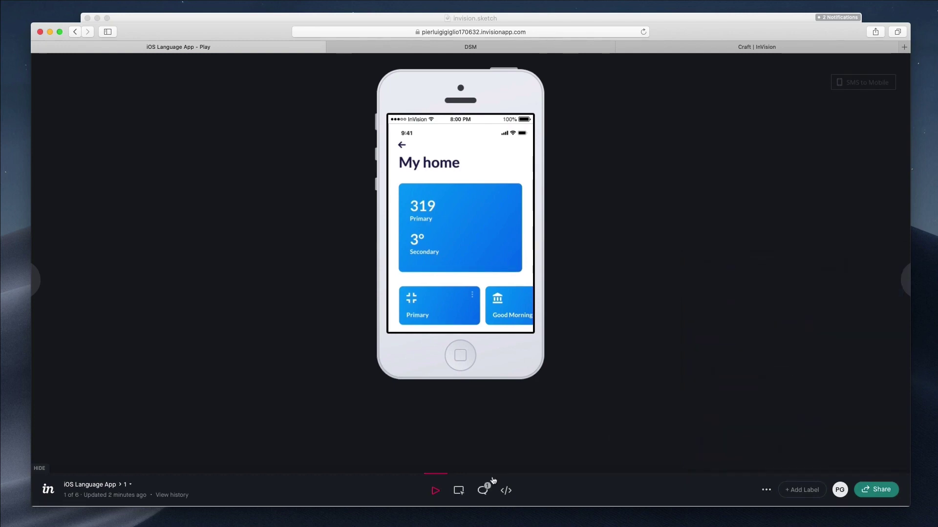
left_click(796, 489)
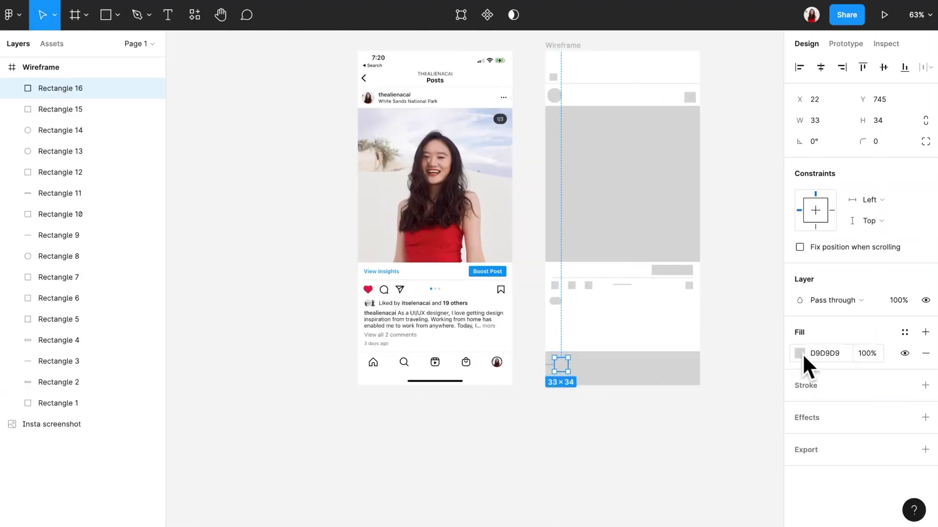
left_click(800, 353)
left_click_drag(650, 266, 637, 259)
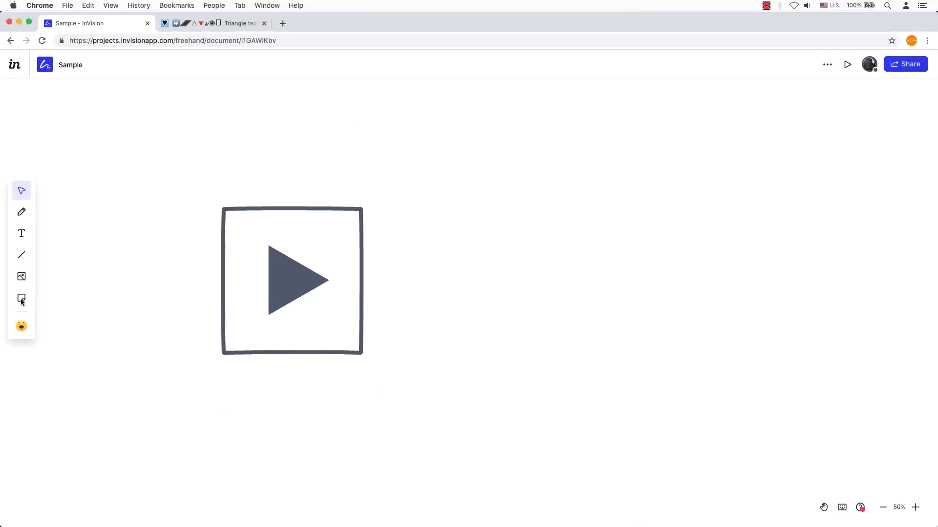
Add a resized, recoloured 'team trailer' sticky note to the right of the play icon.
left_click(22, 299)
left_click_drag(422, 241, 530, 321)
type("team trailer")
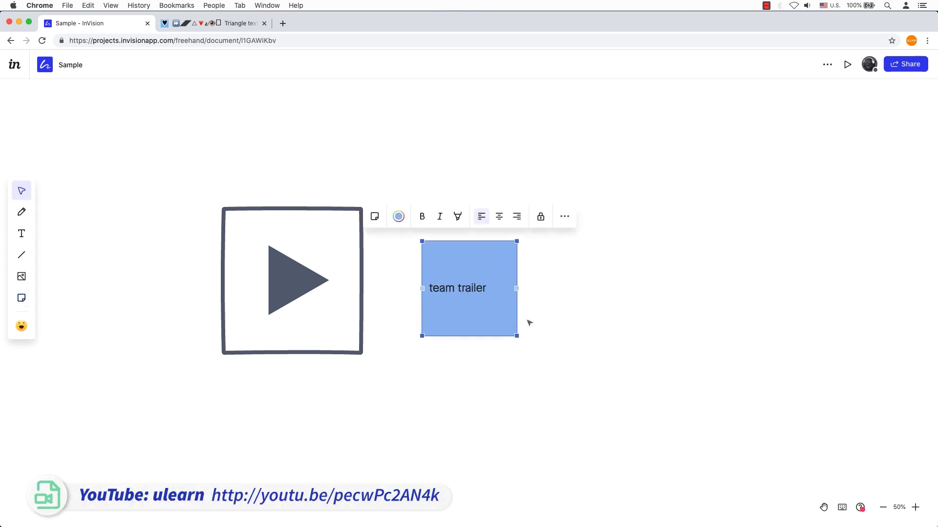
left_click_drag(517, 288, 573, 292)
left_click_drag(422, 242, 395, 259)
left_click(445, 234)
left_click(481, 265)
left_click(637, 305)
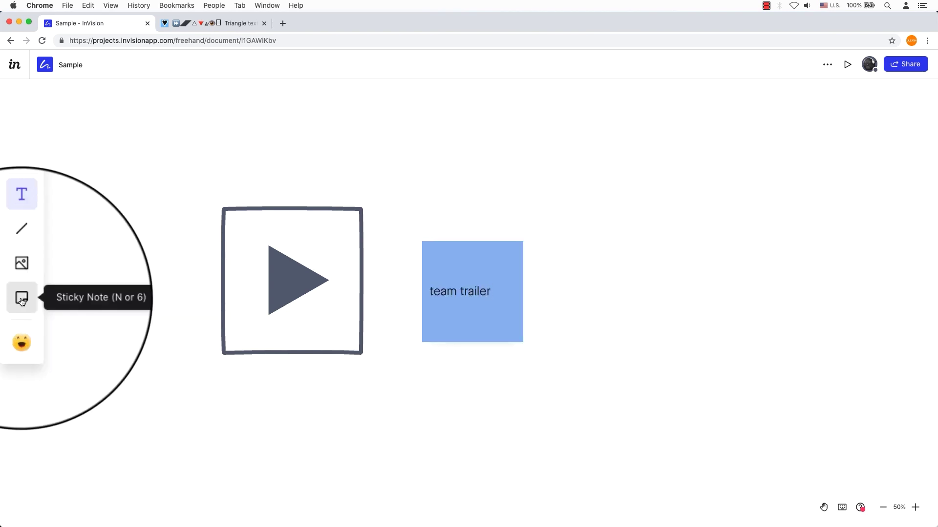
Place a heart-eyes emoji reaction on the canvas.
left_click(21, 326)
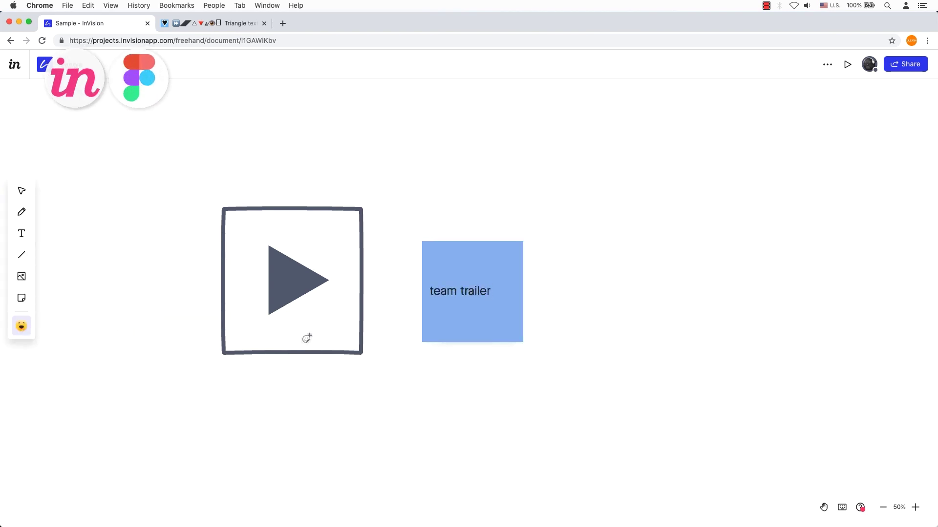
left_click(394, 339)
left_click(408, 337)
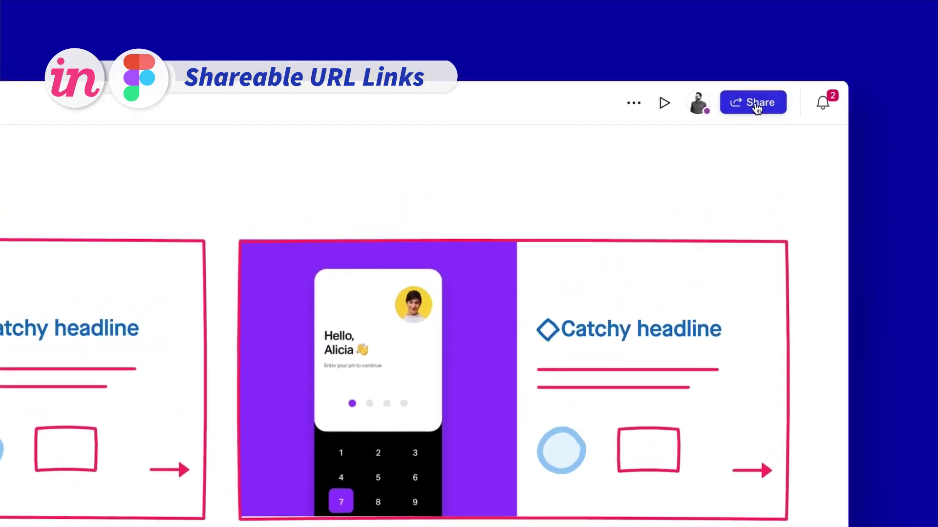
Invite a suggested teammate and an e-mail address as collaborators on the document.
left_click(756, 104)
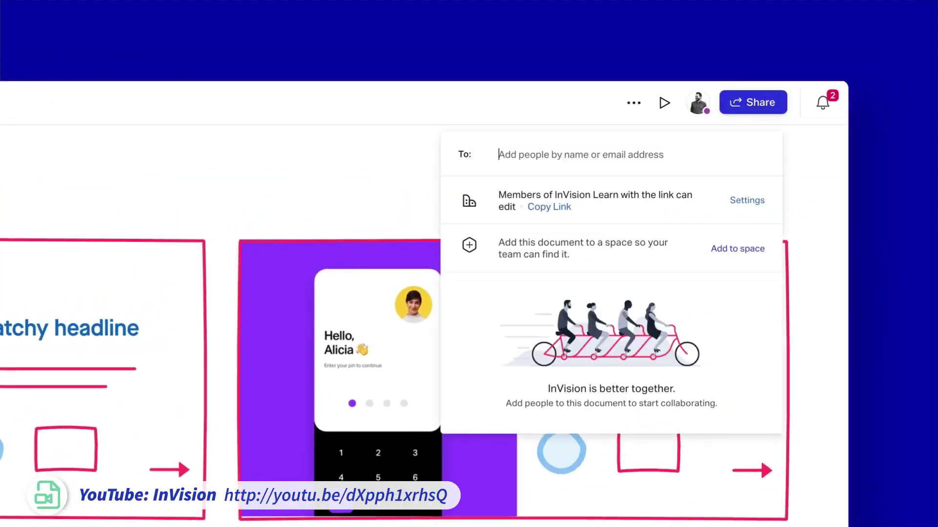
type("bob")
key("Return")
key("Return")
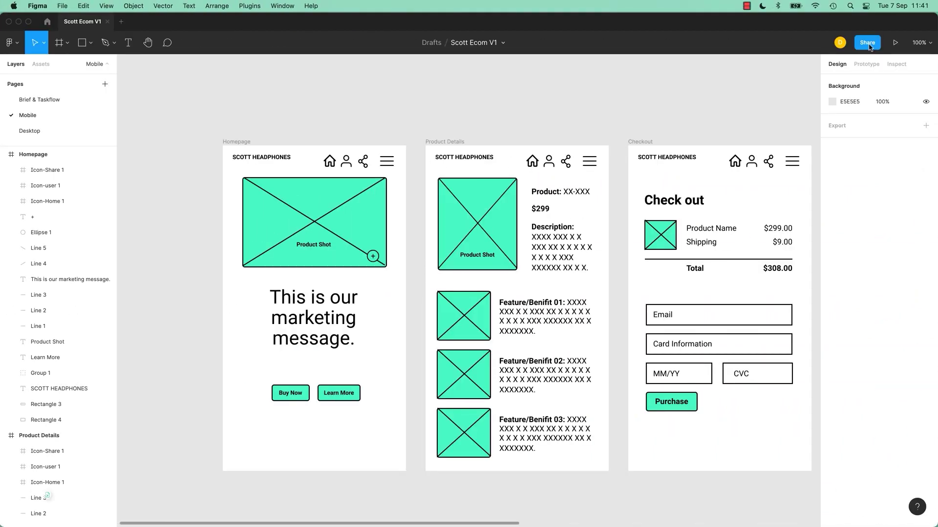
Copy the Scott Ecom V1 share link, close the Invite dialog, and view collaborator access levels.
left_click(868, 43)
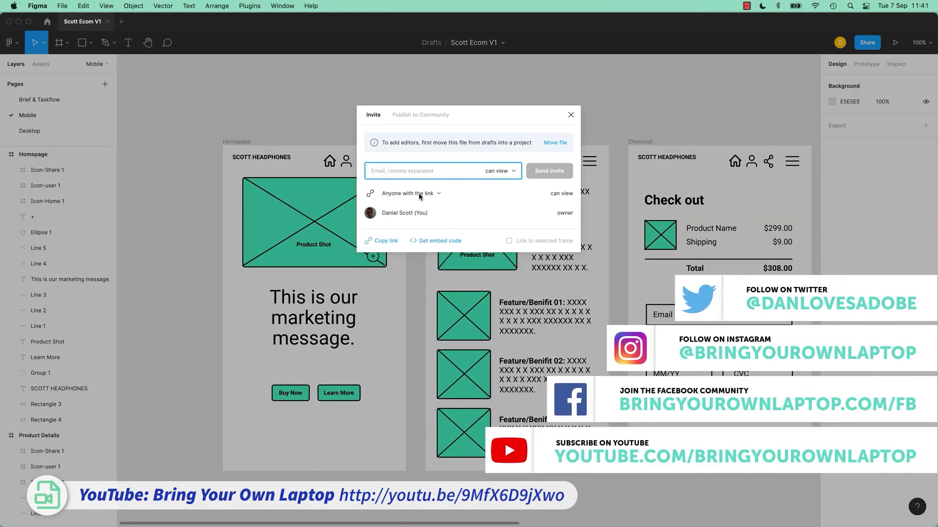
left_click(387, 242)
left_click(570, 115)
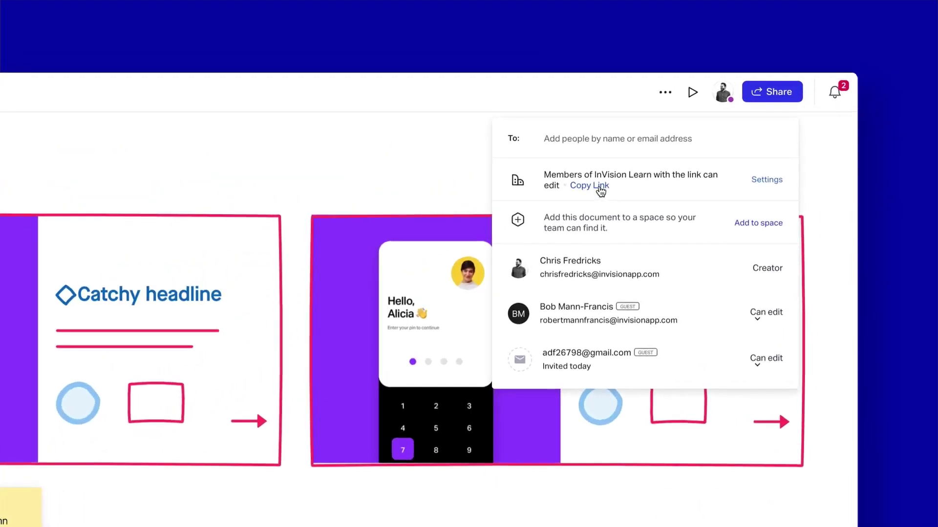
left_click(599, 187)
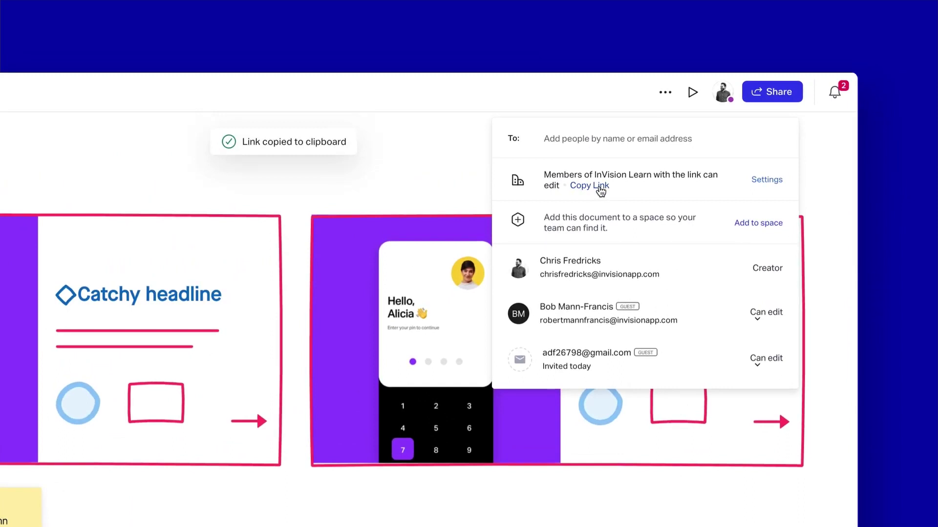
left_click(780, 313)
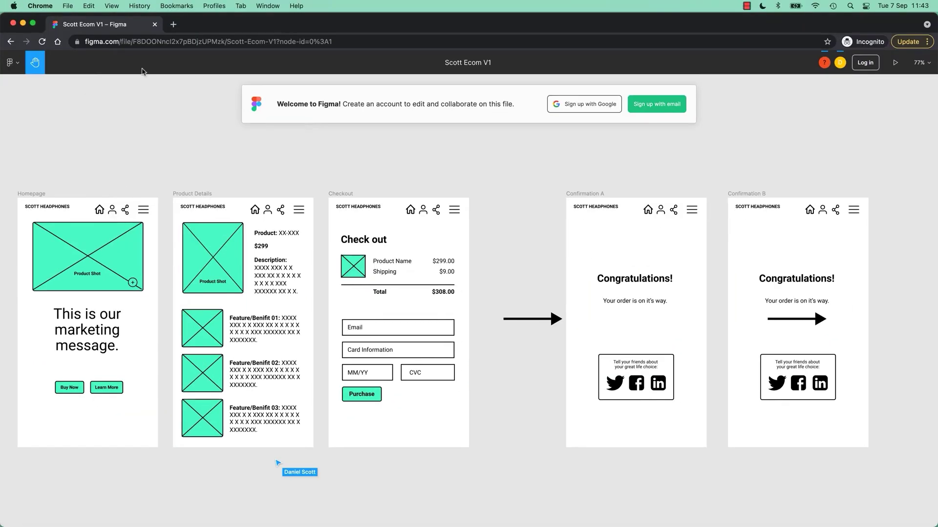
Load the shared Scott Ecom V1 link in the browser and return focus to the view-only file.
left_click(171, 43)
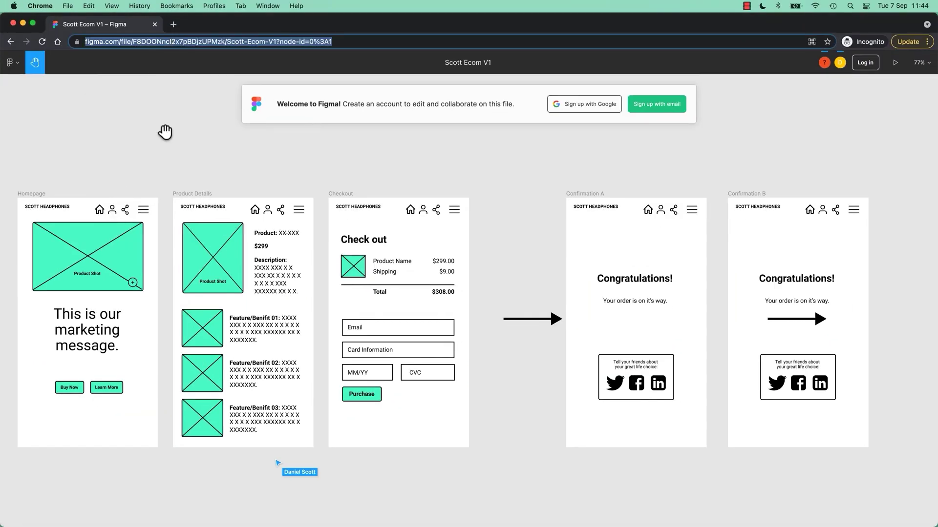
scroll(559, 161, "up", 1)
left_click(536, 165)
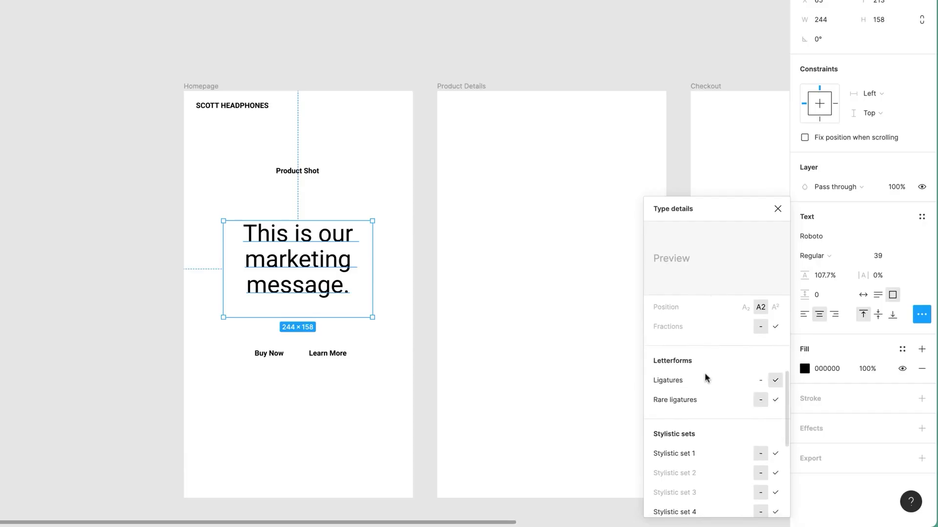
Set the product shot's '+' text to Regular weight and draw a new text box on Homepage.
scroll(704, 373, "down", 4)
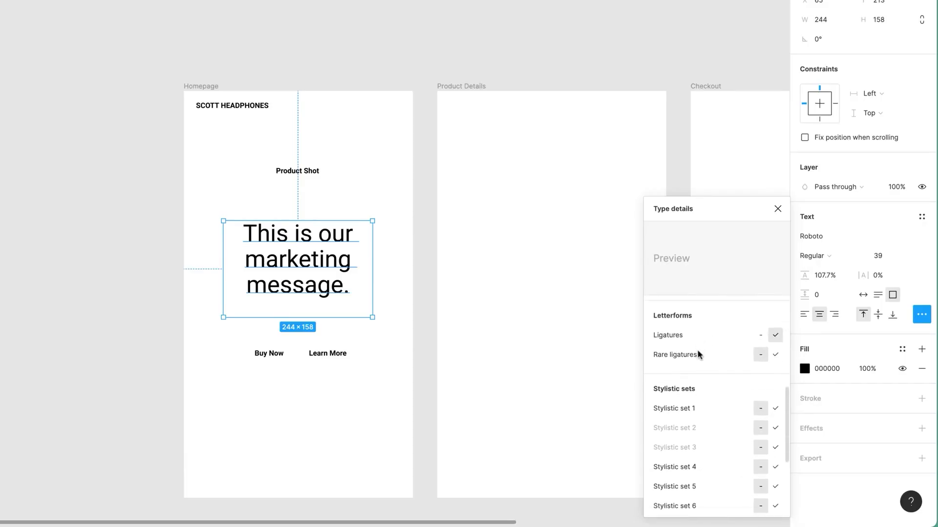
scroll(718, 376, "up", 1)
scroll(714, 369, "down", 1)
scroll(714, 369, "up", 5)
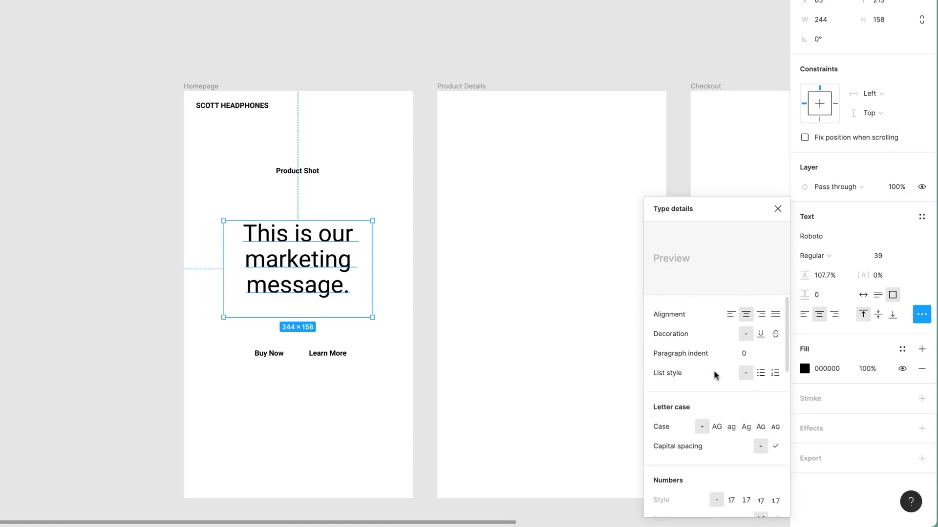
key("Escape")
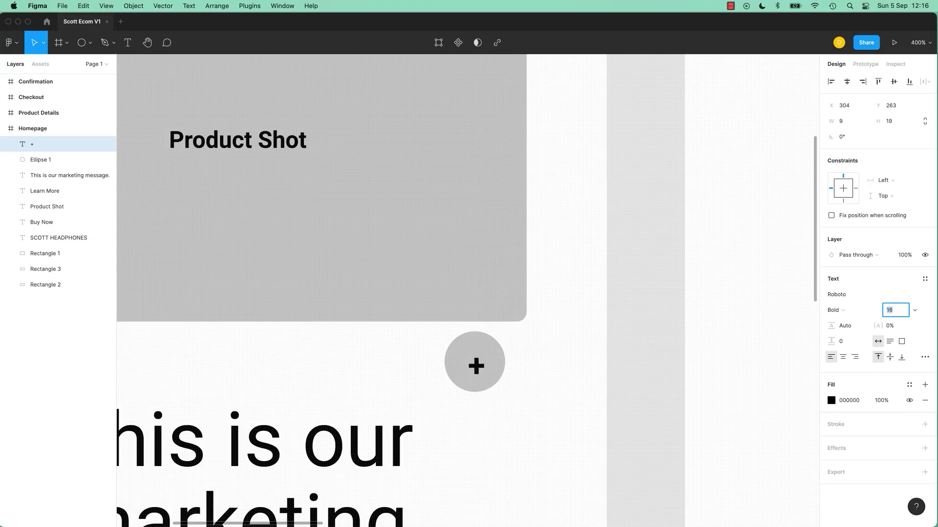
left_click(833, 310)
left_click(858, 287)
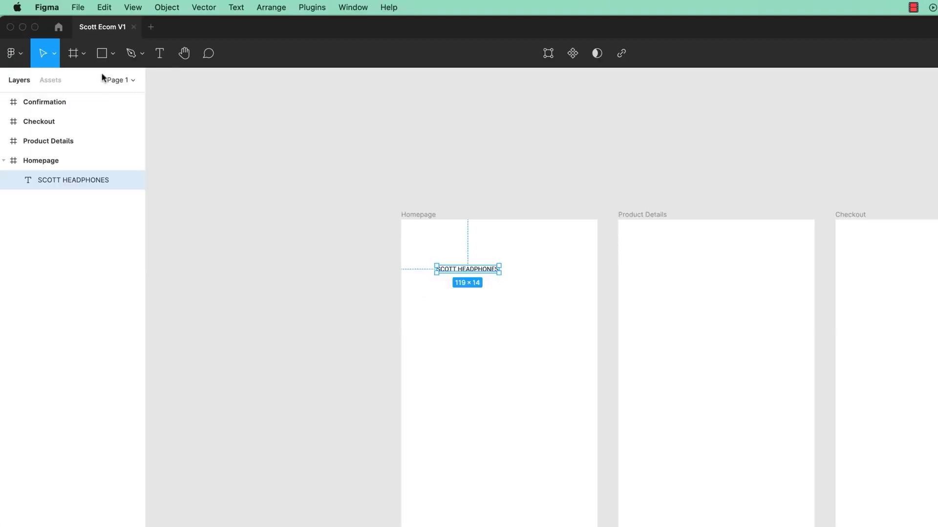
key("t")
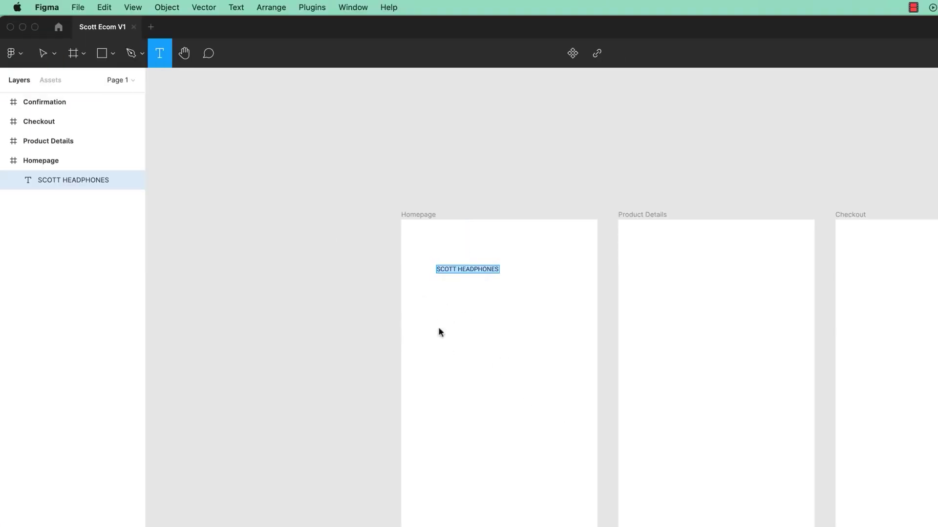
left_click_drag(438, 327, 569, 388)
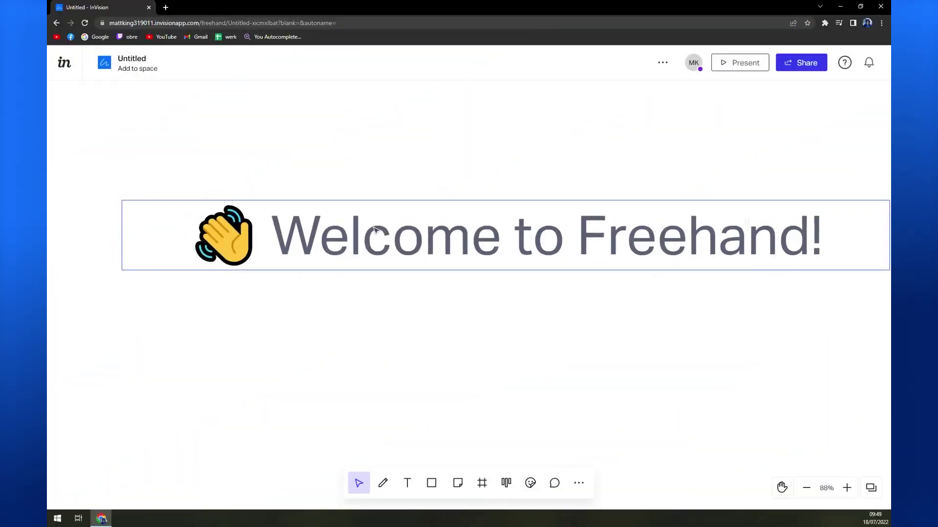
Move the 'Welcome to Freehand!' banner up and to the right.
left_click(448, 293)
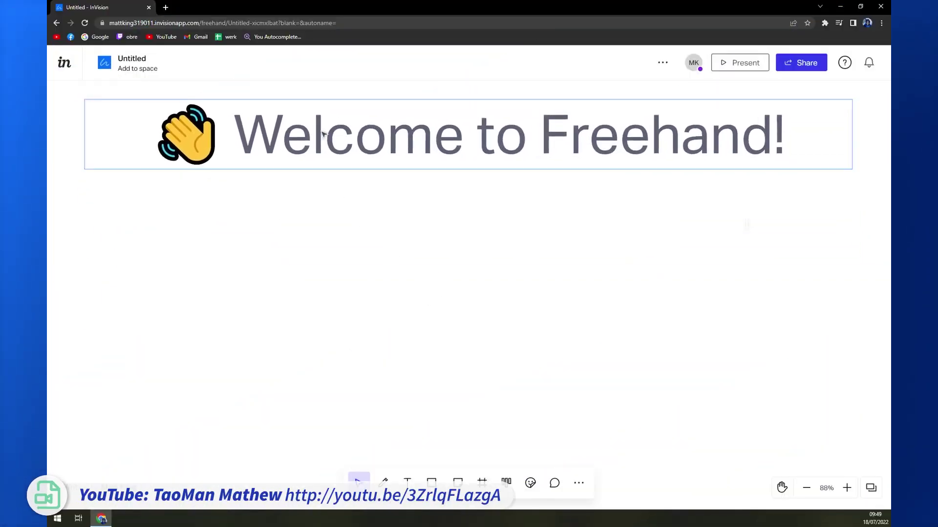
scroll(387, 140, "left", 2)
scroll(469, 273, "right", 2)
scroll(469, 273, "up", 3)
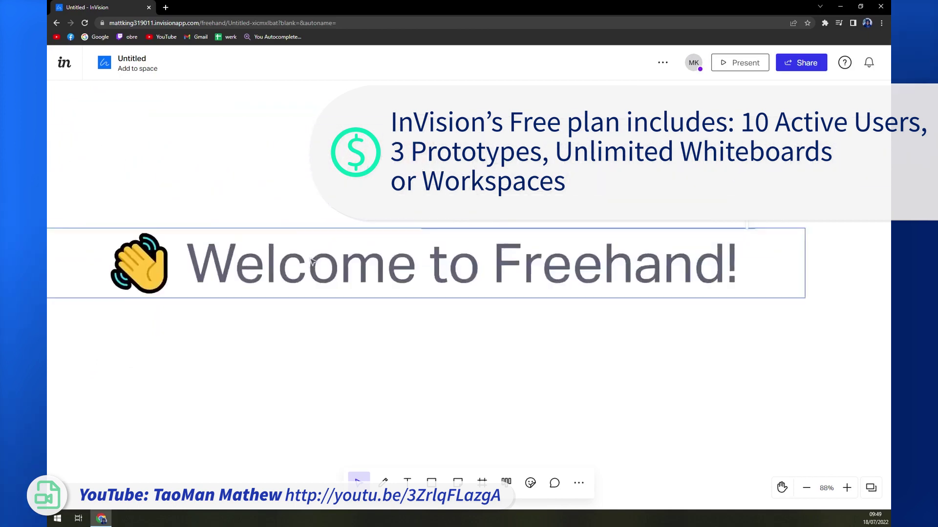
scroll(469, 273, "down", 3)
scroll(469, 274, "up", 1)
left_click_drag(239, 136, 277, 130)
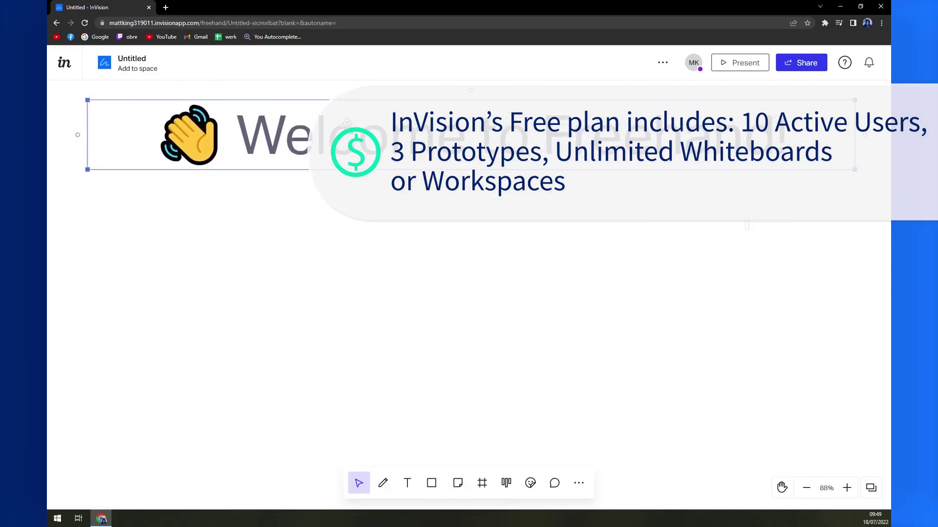
Select the whole 'Welcome to Freehand!' heading line and start replacing it with 'Hell'.
double_click(277, 130)
key("Escape")
double_click(277, 130)
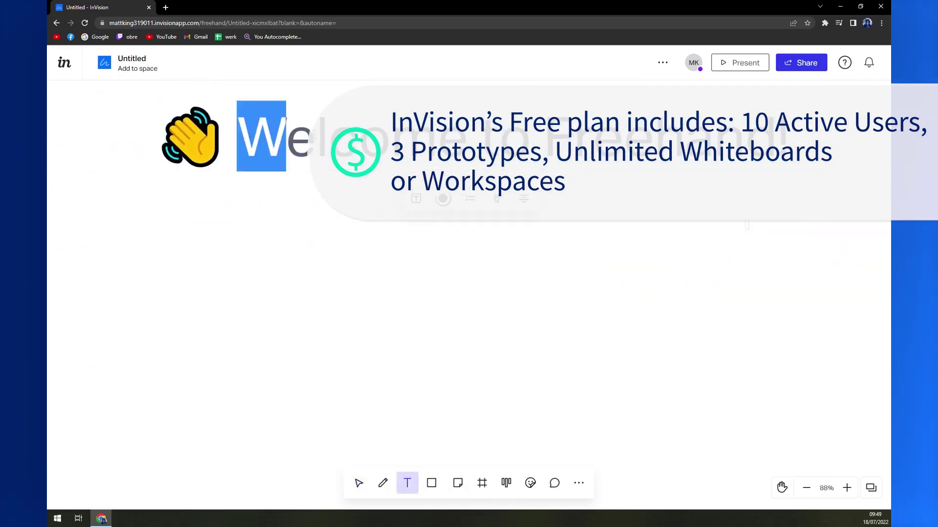
triple_click(277, 130)
type("Hell")
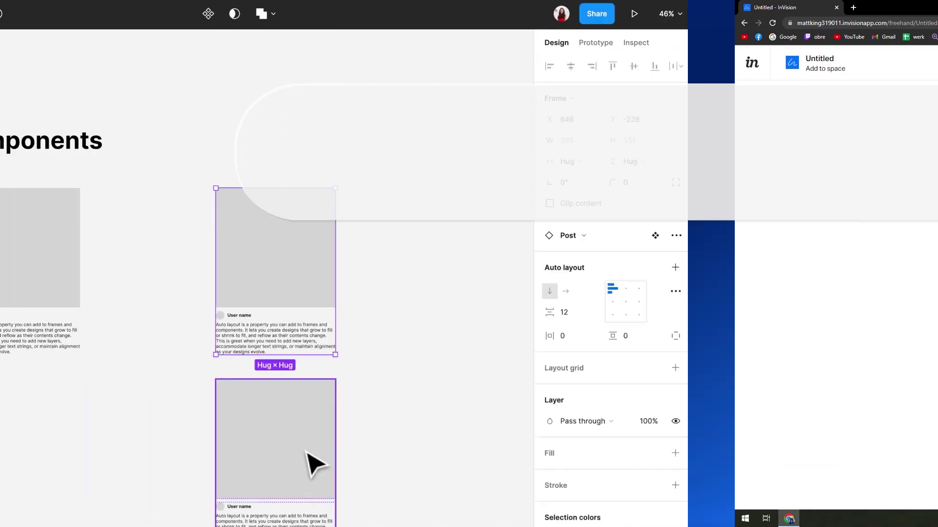
Select both Post cards and wrap them in an auto-layout frame with 30 spacing.
scroll(635, 464, "down", 1)
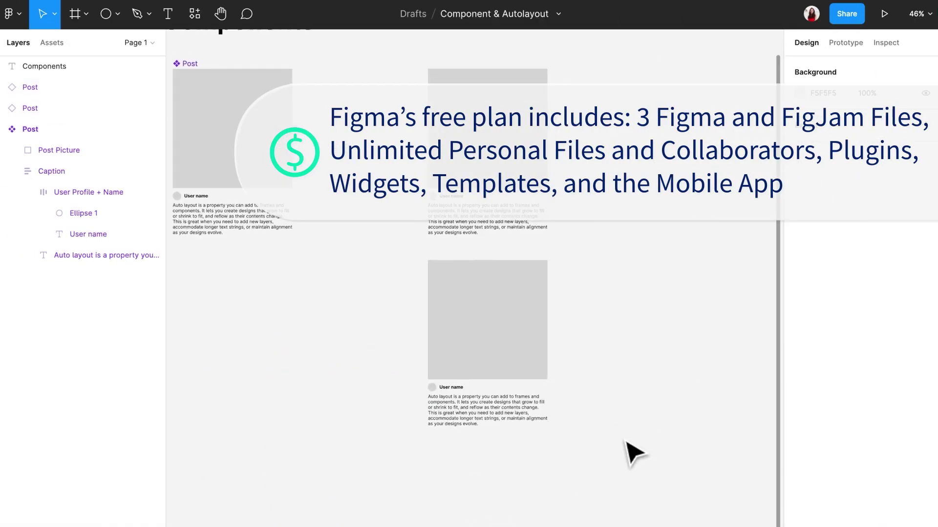
left_click(492, 324)
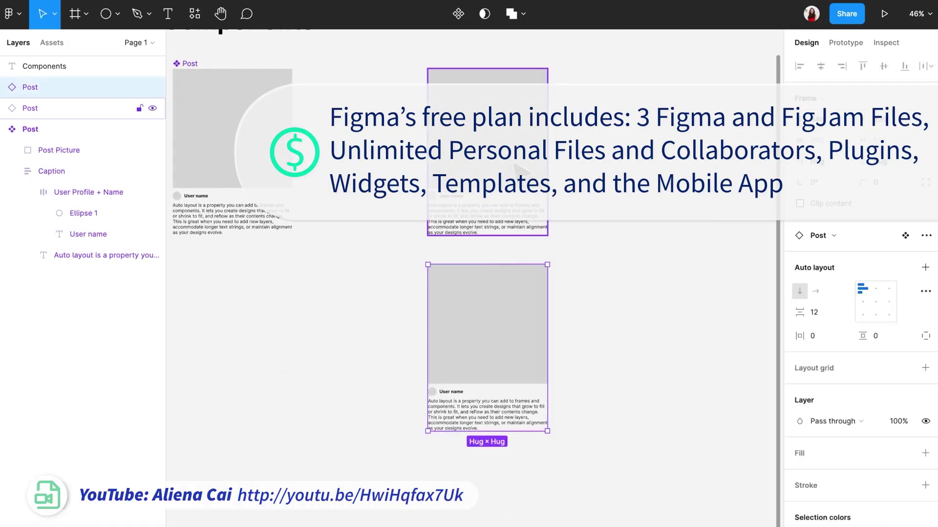
left_click(517, 170, "shift")
type("30")
key("Return")
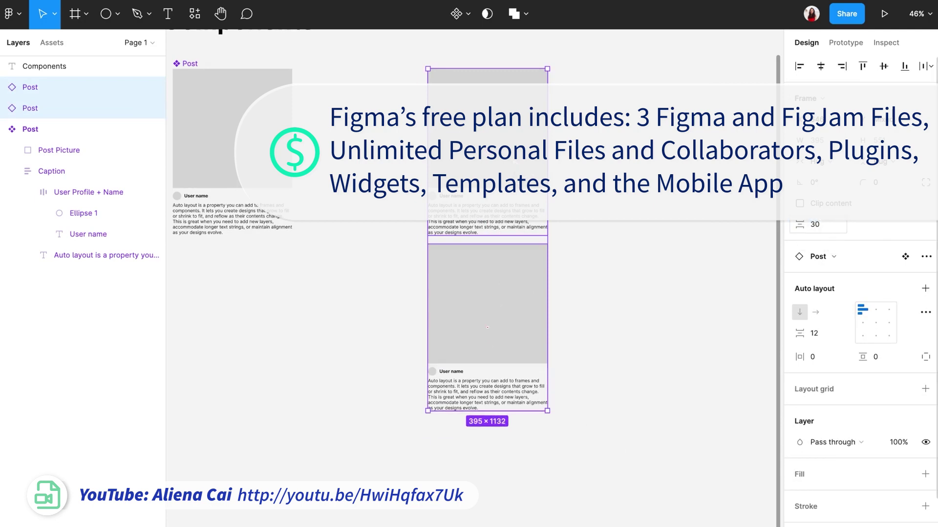
left_click(926, 290)
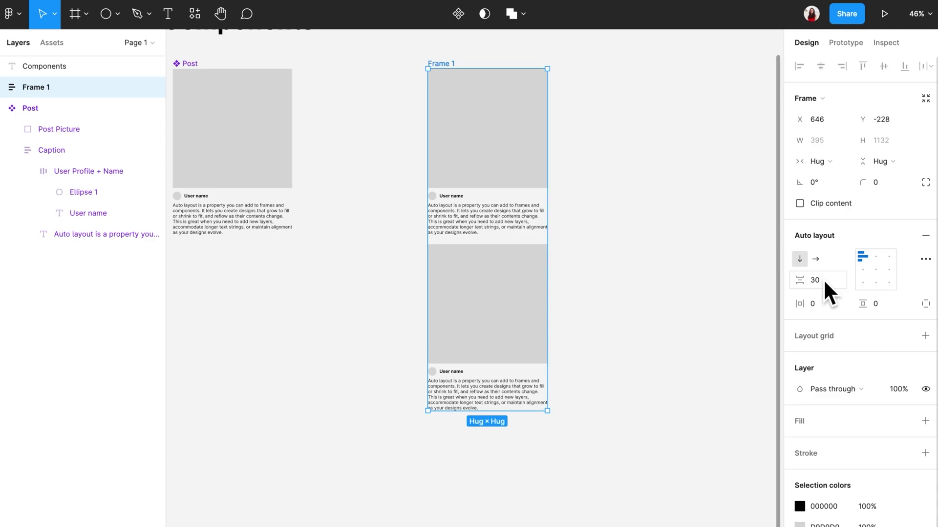
Duplicate the bottom post twice inside Frame 1 for four stacked posts, then clear the selection.
left_click(497, 316)
key("ctrl+d")
scroll(503, 326, "down", 2)
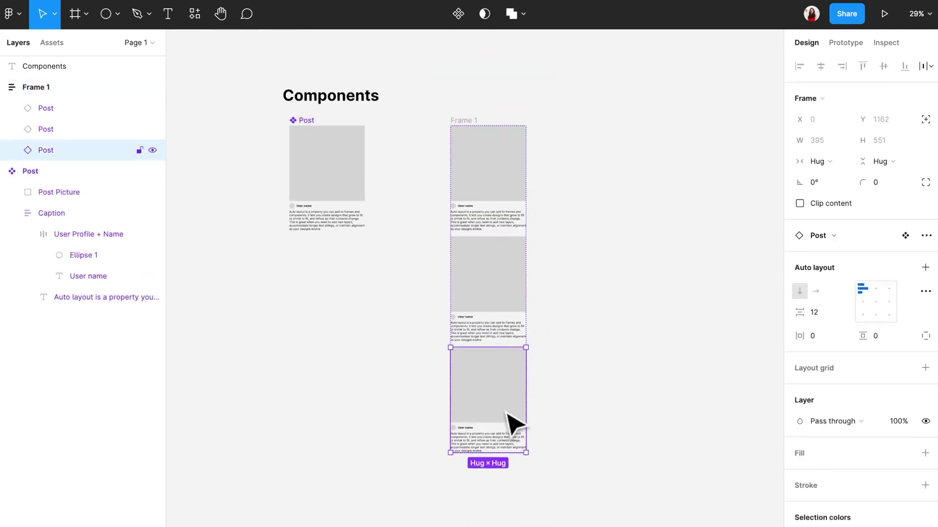
key("ctrl+d")
left_click(532, 387)
left_click(493, 380)
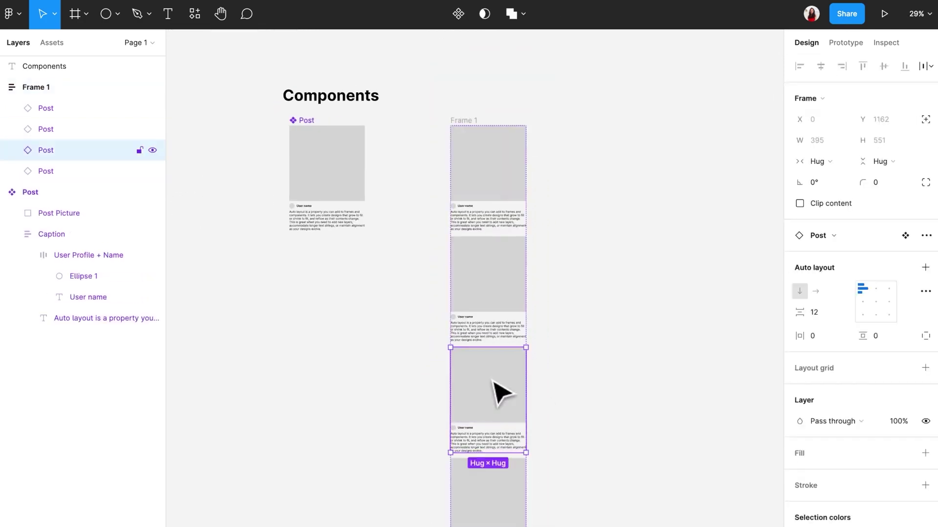
key("Escape")
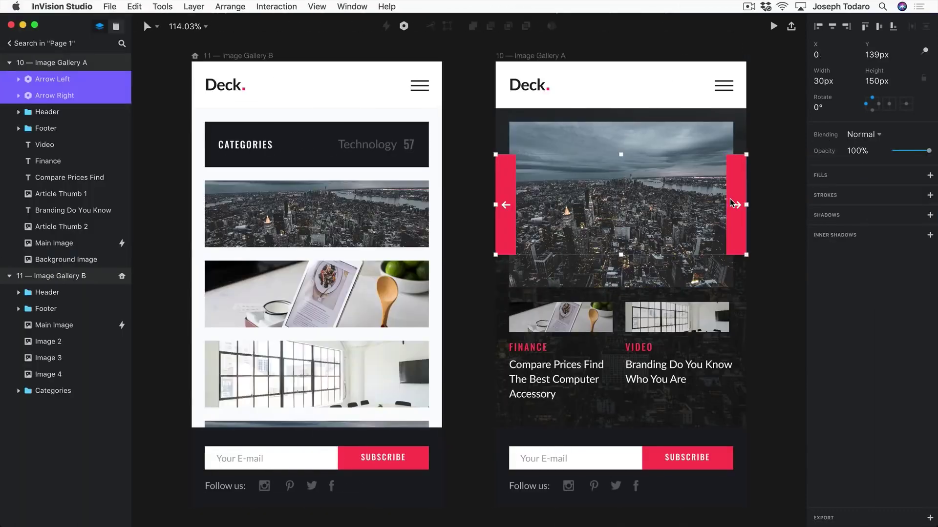
Copy the left and right arrow components and paste them into the Image Gallery B artboard.
key("super+c")
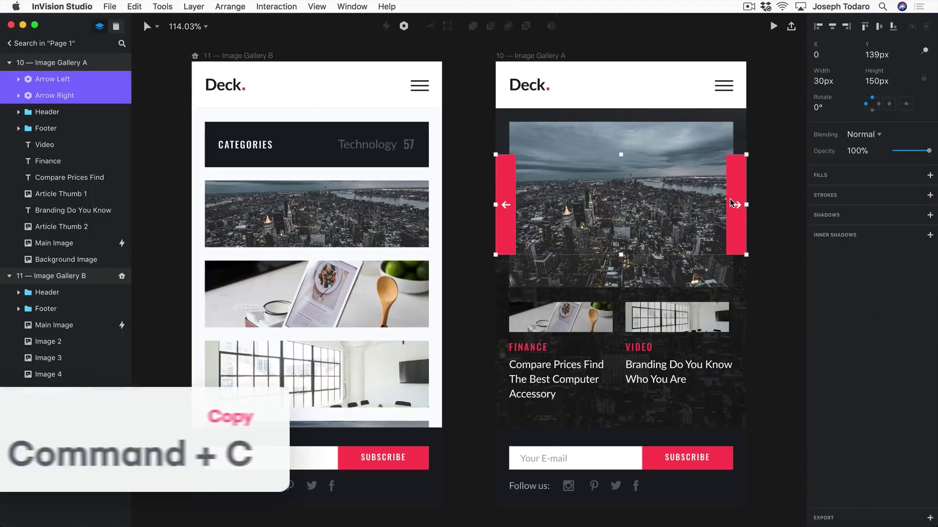
left_click(238, 55)
key("super+v")
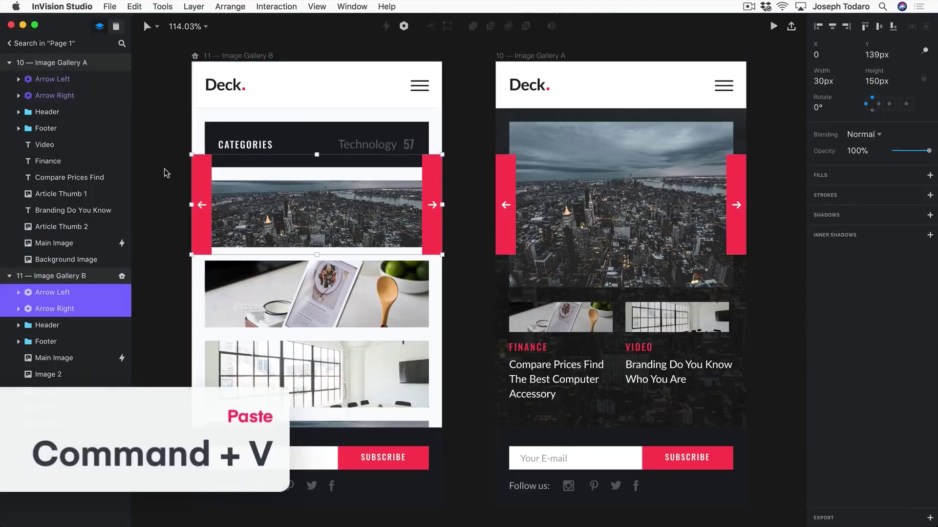
Nudge the pasted left arrow leftward and the right arrow rightward past the artboard edges.
left_click(201, 183)
key("shift+Left")
key("shift+Left")
key("shift+Left")
key("shift+Left")
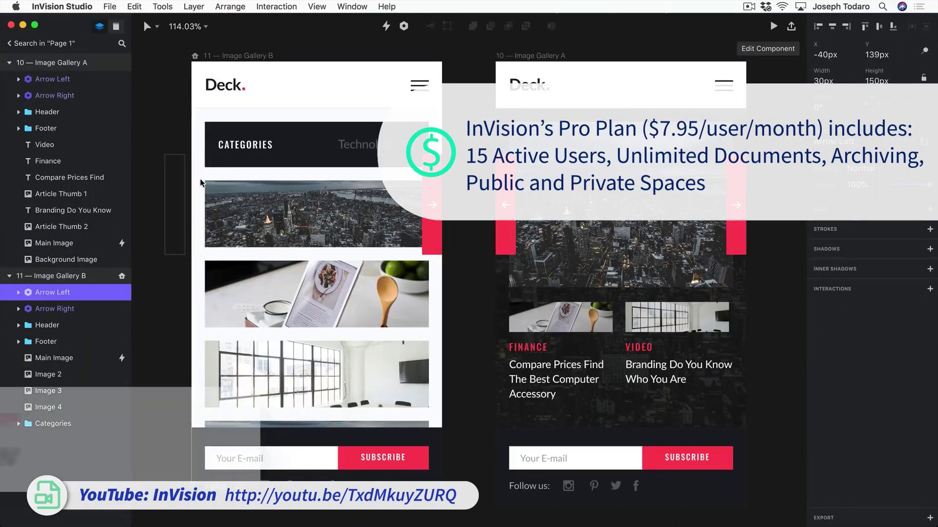
left_click(432, 227)
key("shift+Right")
key("shift+Right")
key("shift+Right")
key("shift+Right")
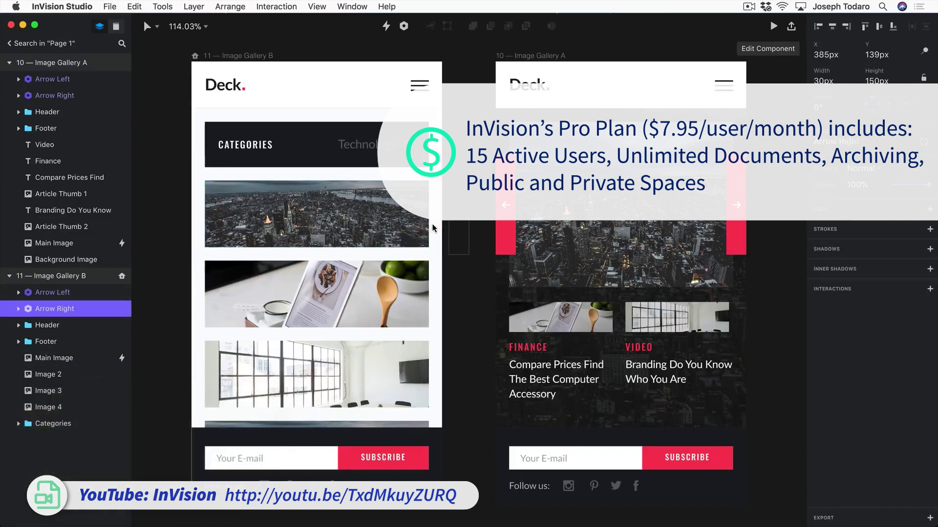
left_click(465, 140)
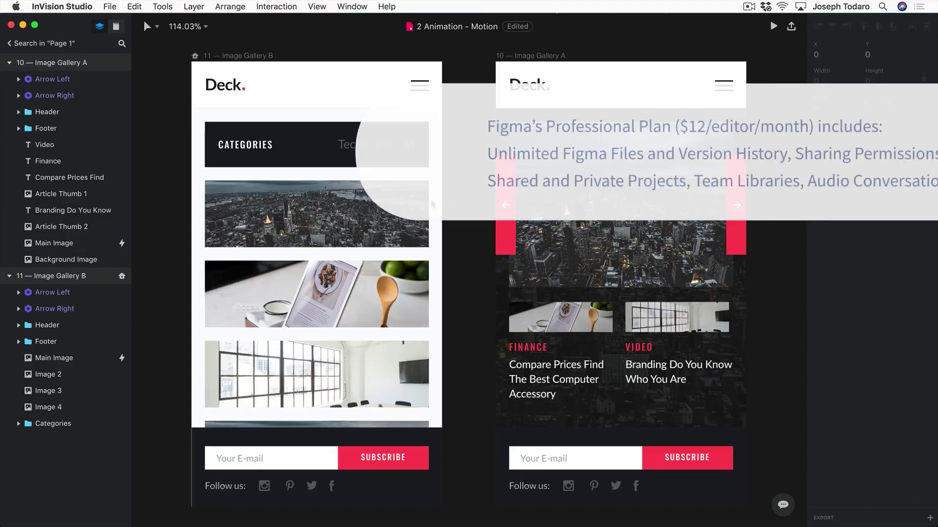
Select the 11 — Image Gallery B artboard and its Background Image layer.
left_click(502, 141)
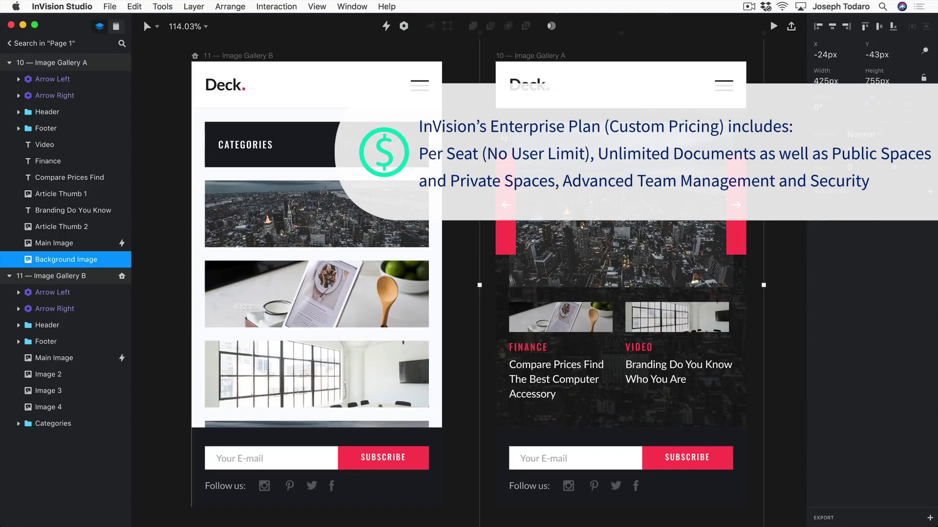
left_click(253, 57)
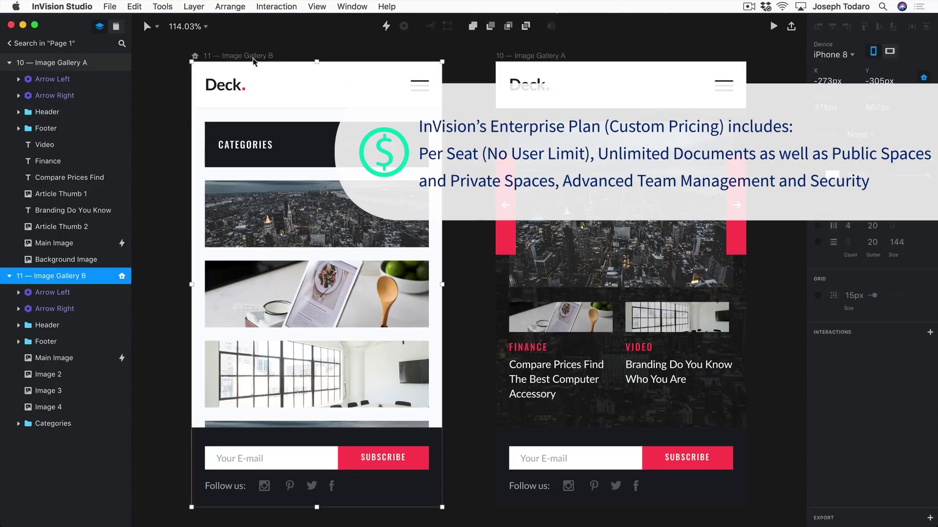
left_click(419, 247)
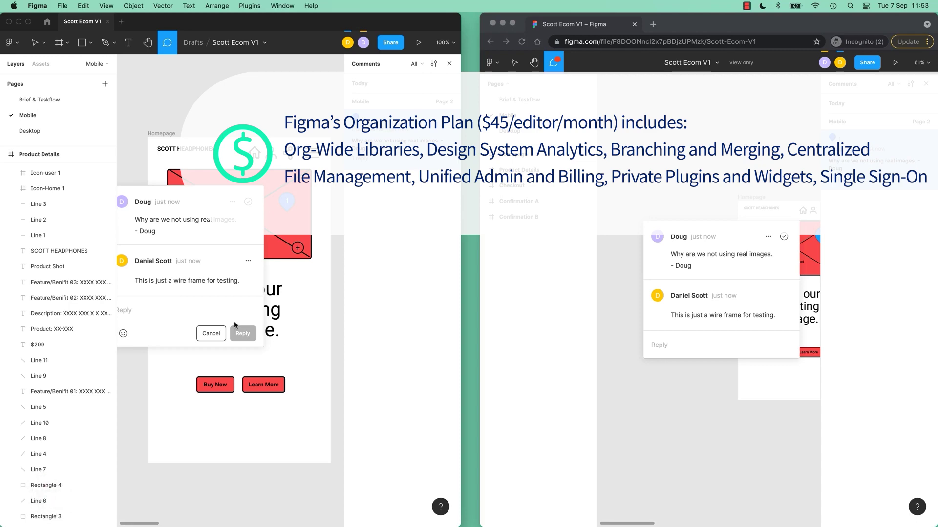
Dismiss the real-images comment thread popup on the Homepage wireframe.
key("Escape")
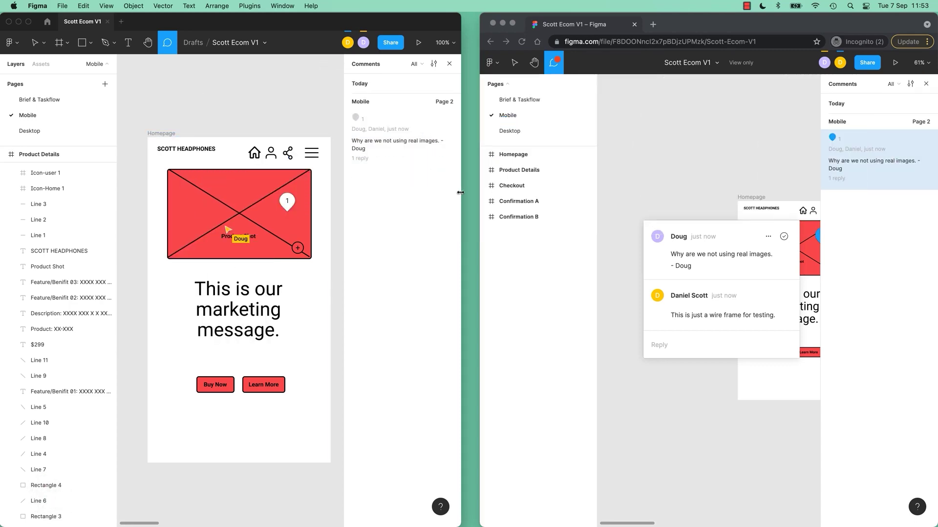